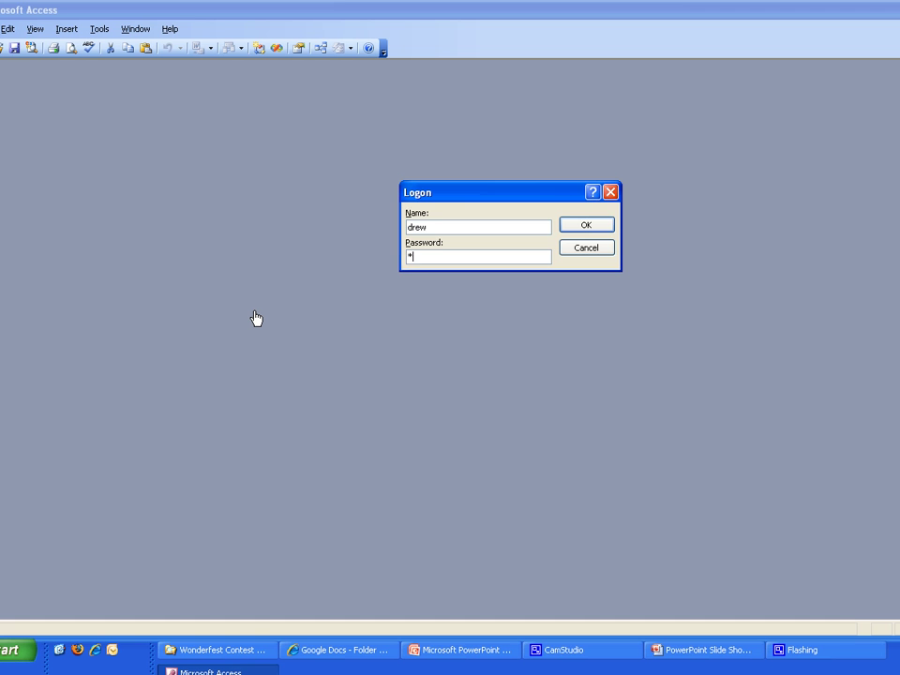
- Log on to the contest database with the account password and allow Wfest_Contest.mdb to open despite the security warning
key("Return")
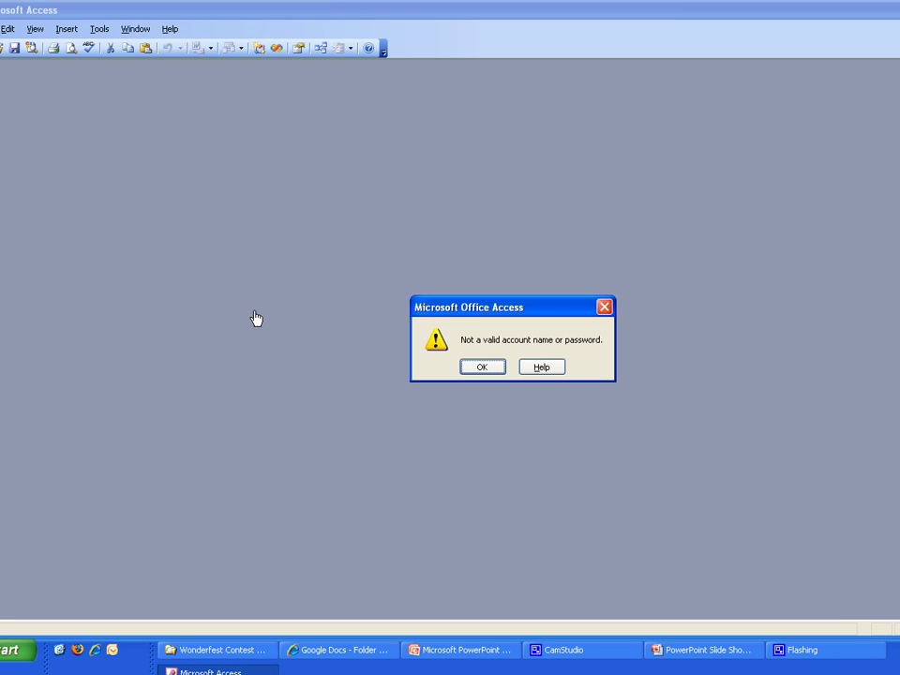
key("Return")
type("****")
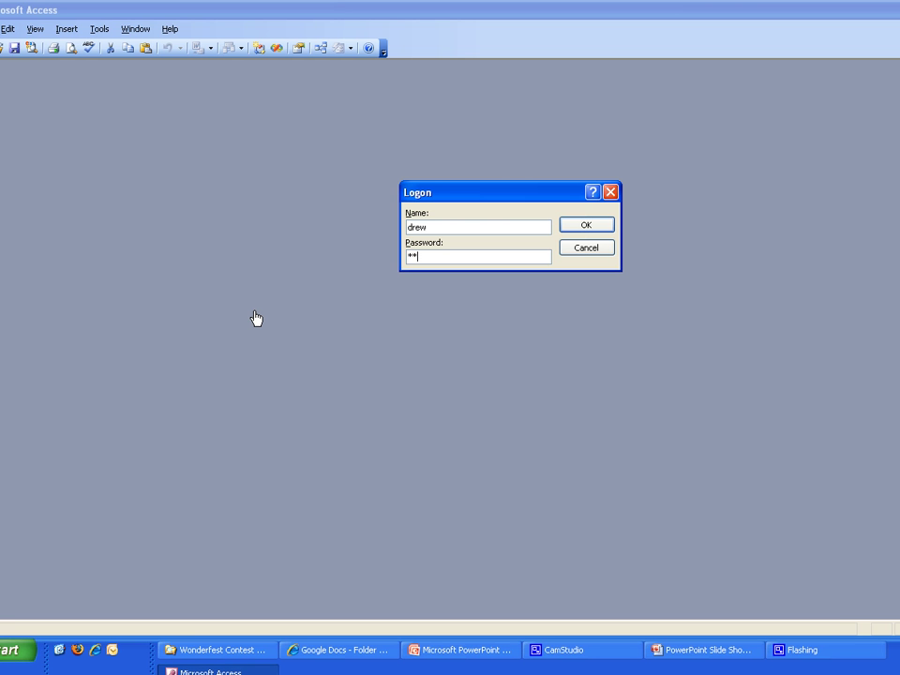
key("Return")
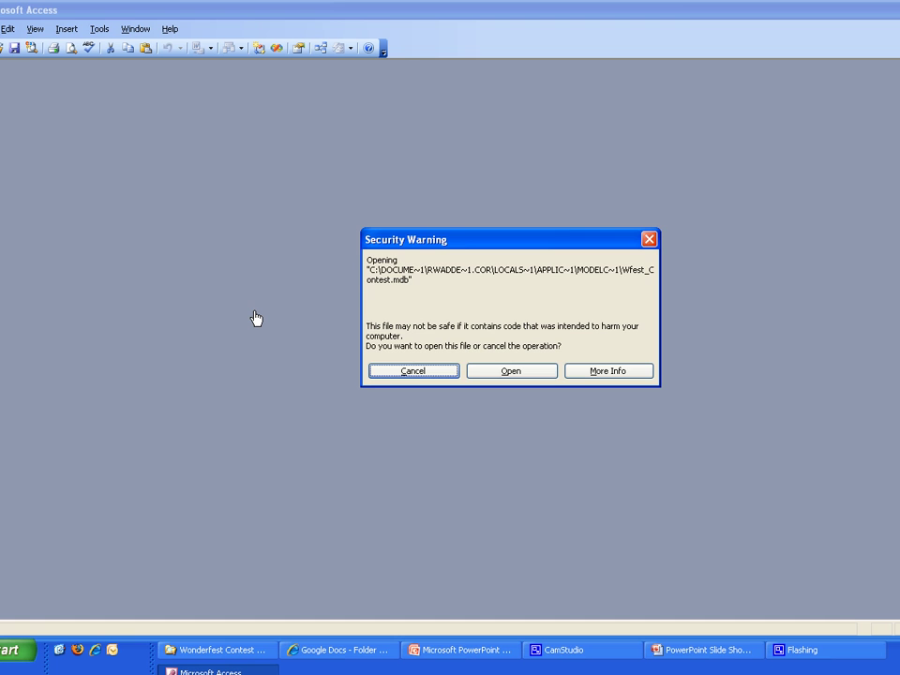
key("Tab")
key("Return")
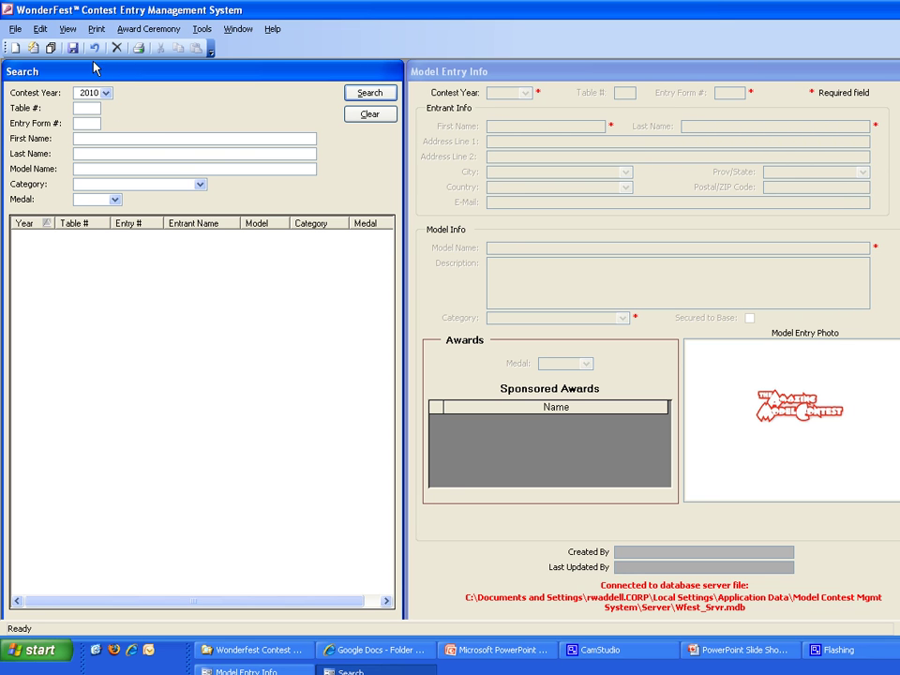
- Review the categories administration table for the 2010 contest year and close it
left_click(201, 31)
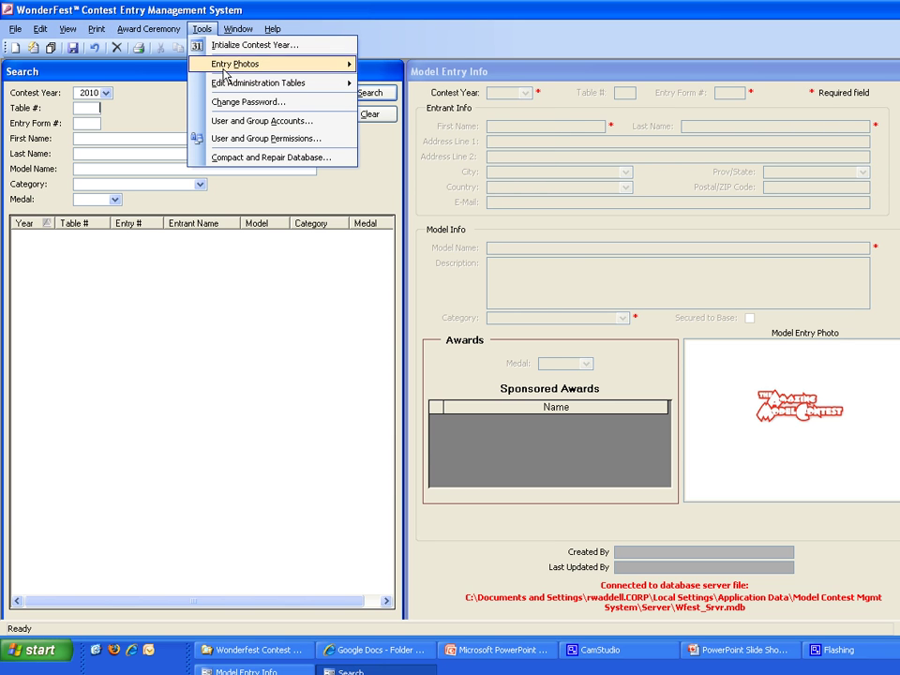
mouse_move(199, 82)
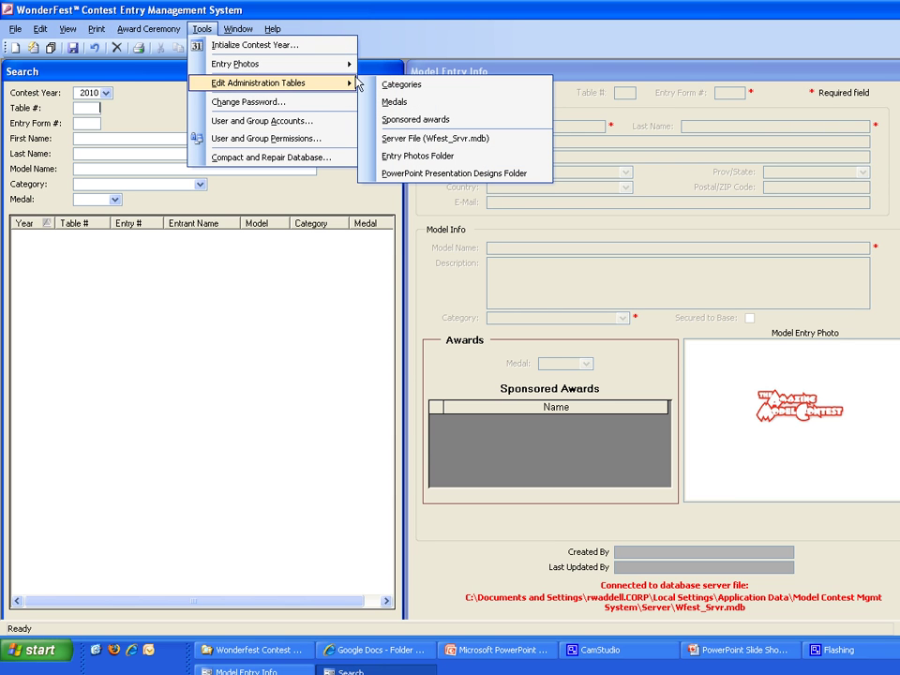
left_click(403, 85)
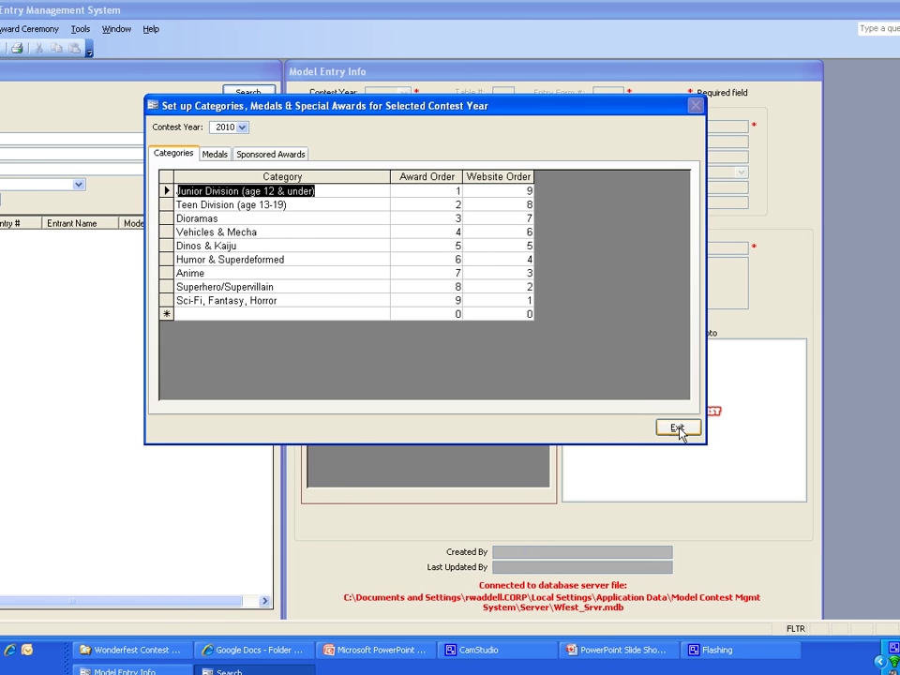
left_click(797, 427)
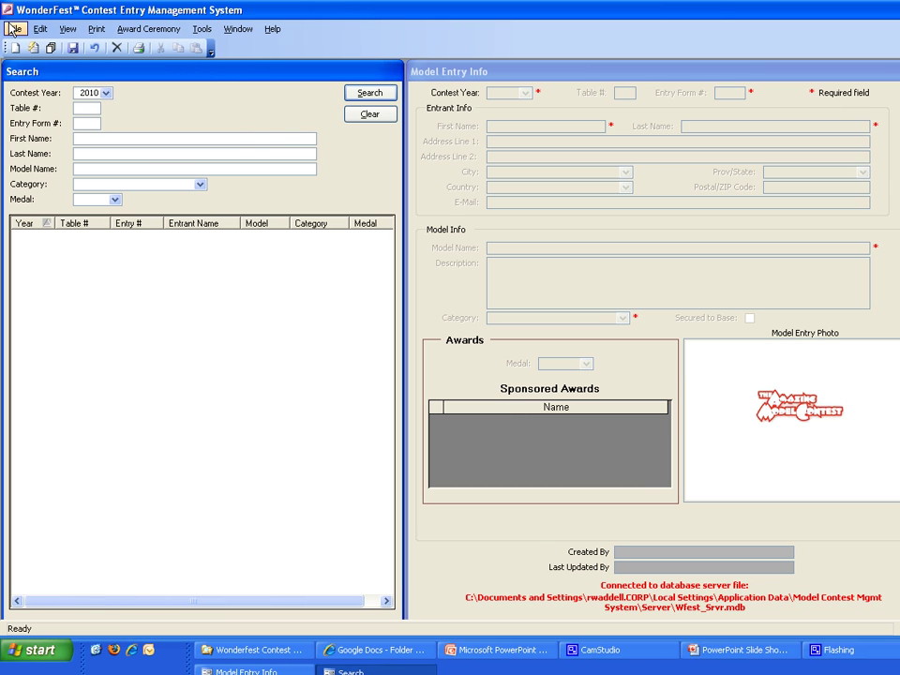
- Set up an export for contest year 2010 that includes only the Category Details table
left_click(13, 29)
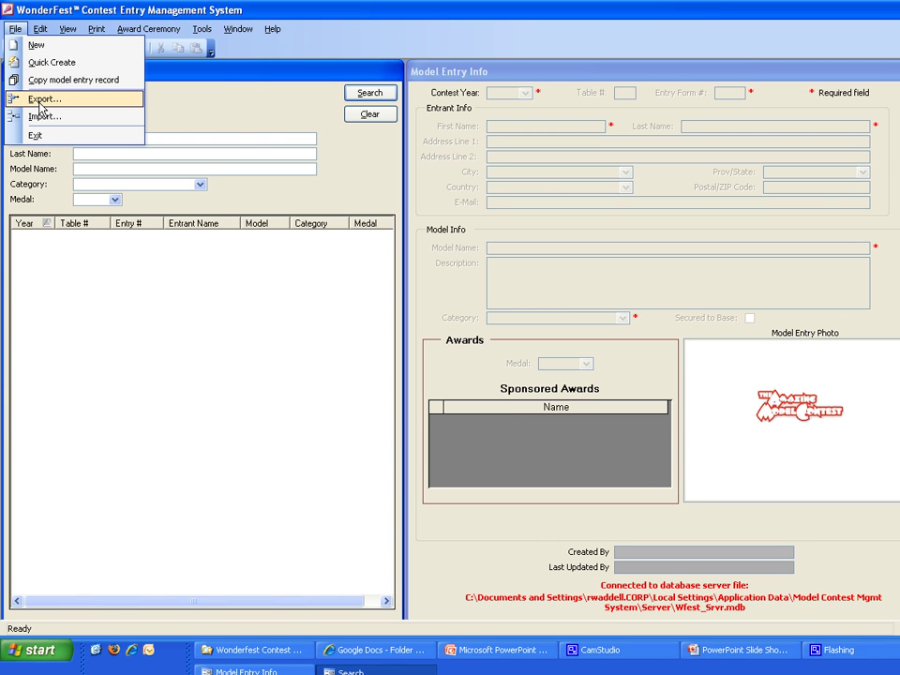
left_click(39, 100)
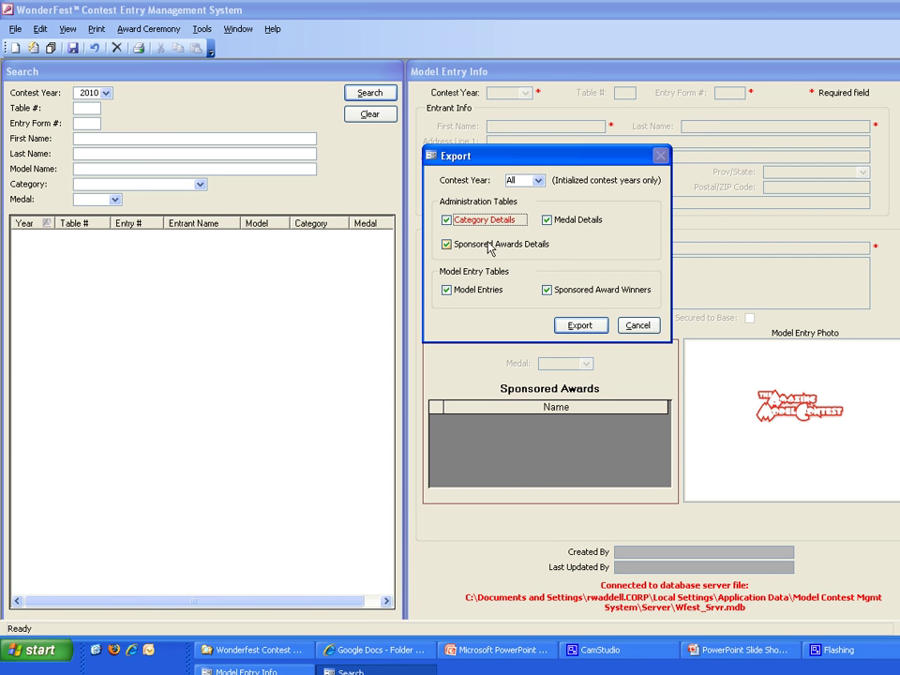
left_click(539, 181)
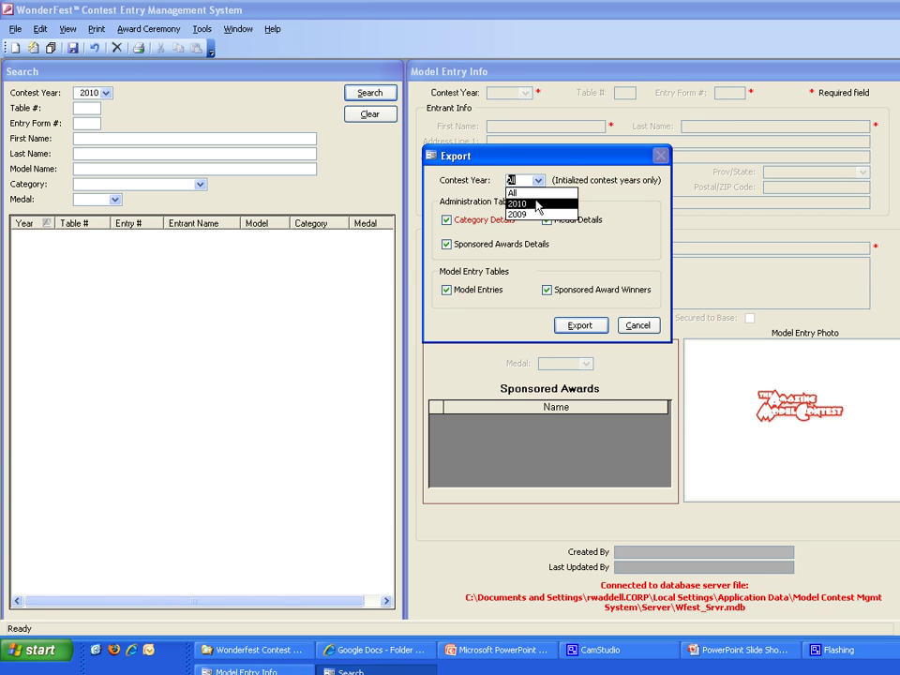
left_click(536, 203)
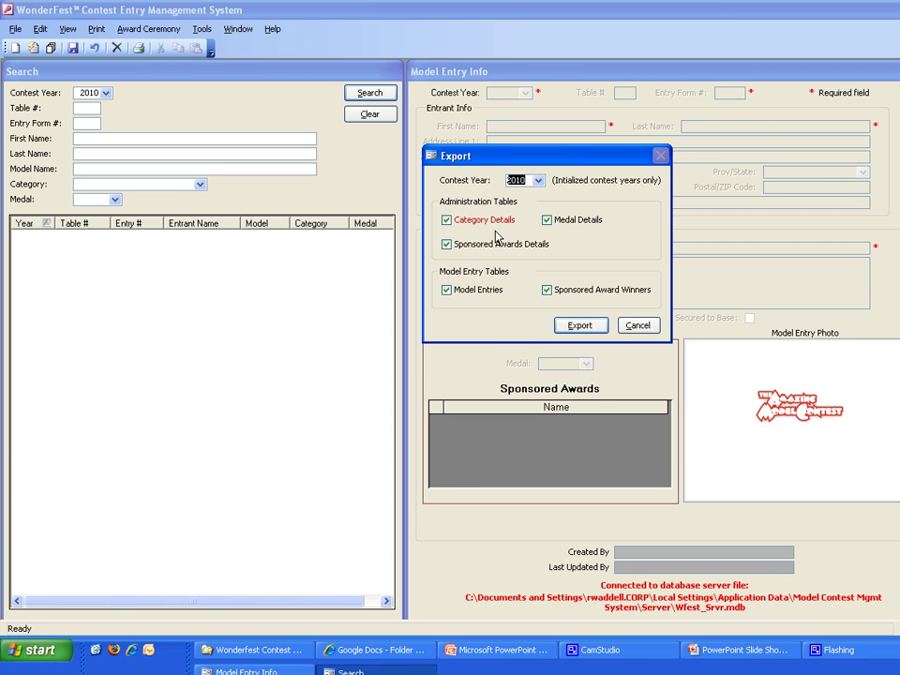
left_click(449, 246)
left_click(559, 221)
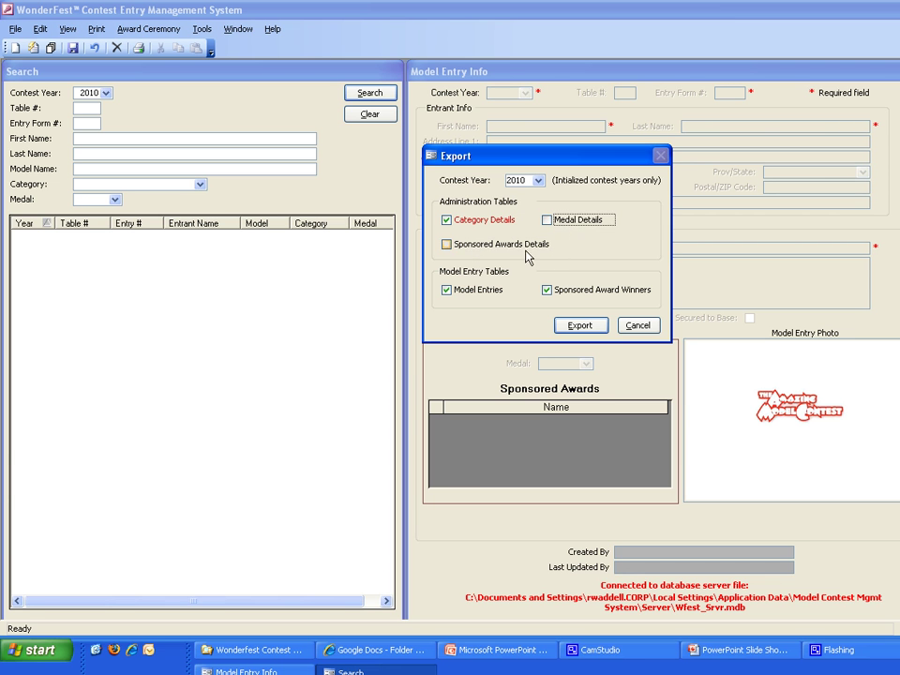
left_click(464, 290)
left_click(551, 291)
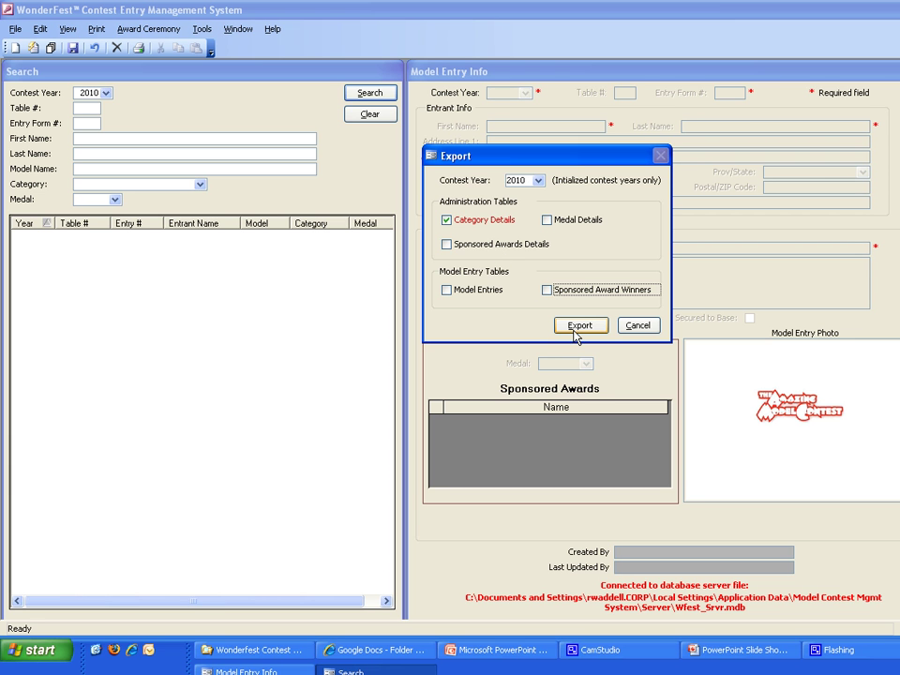
left_click(481, 223)
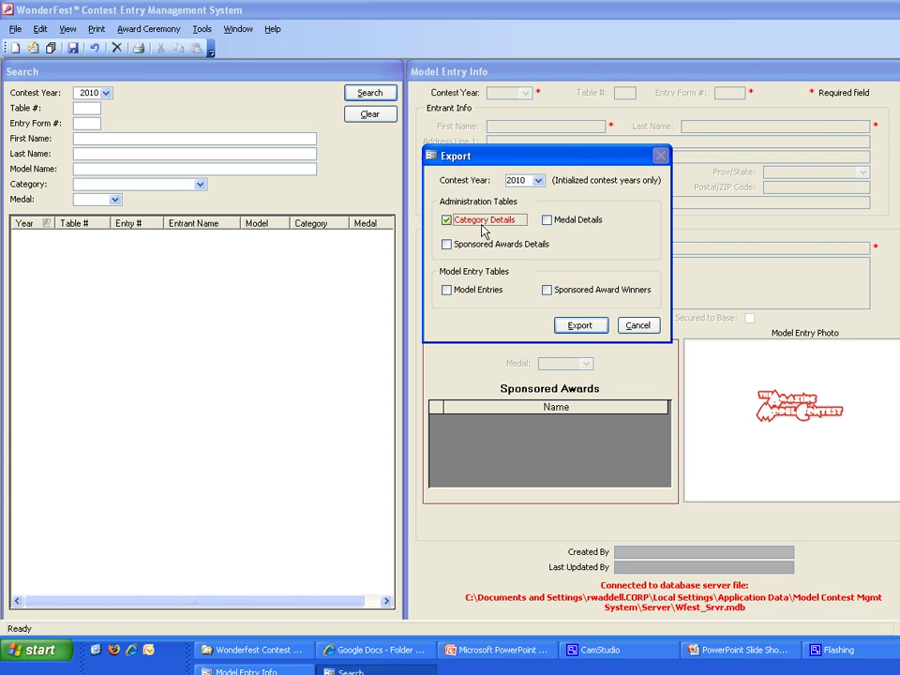
- Export the selected table to the Export folder on Local Disk (D:) and dismiss the completion message
left_click(580, 325)
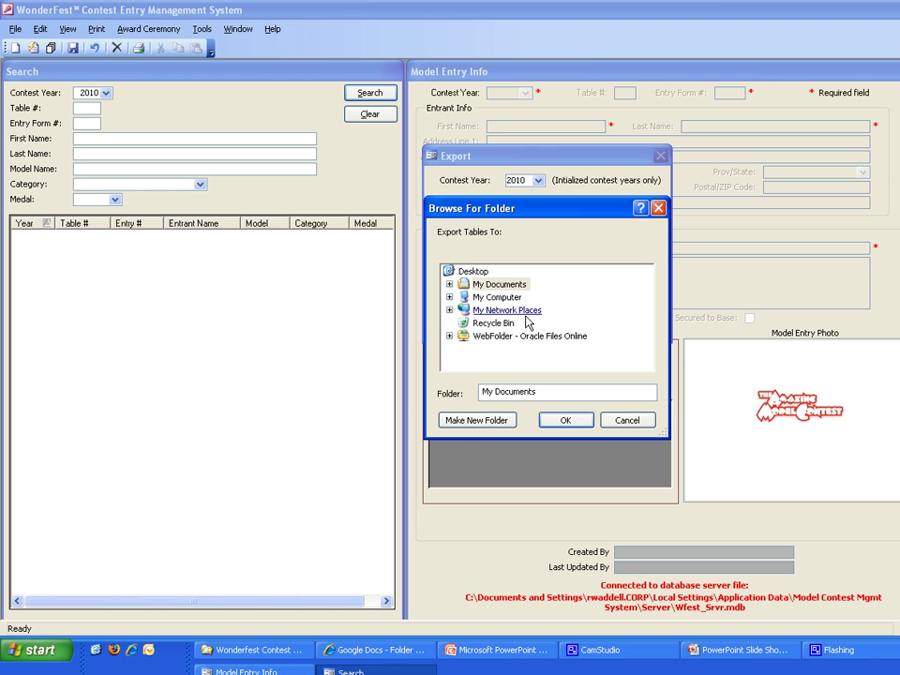
left_click(450, 297)
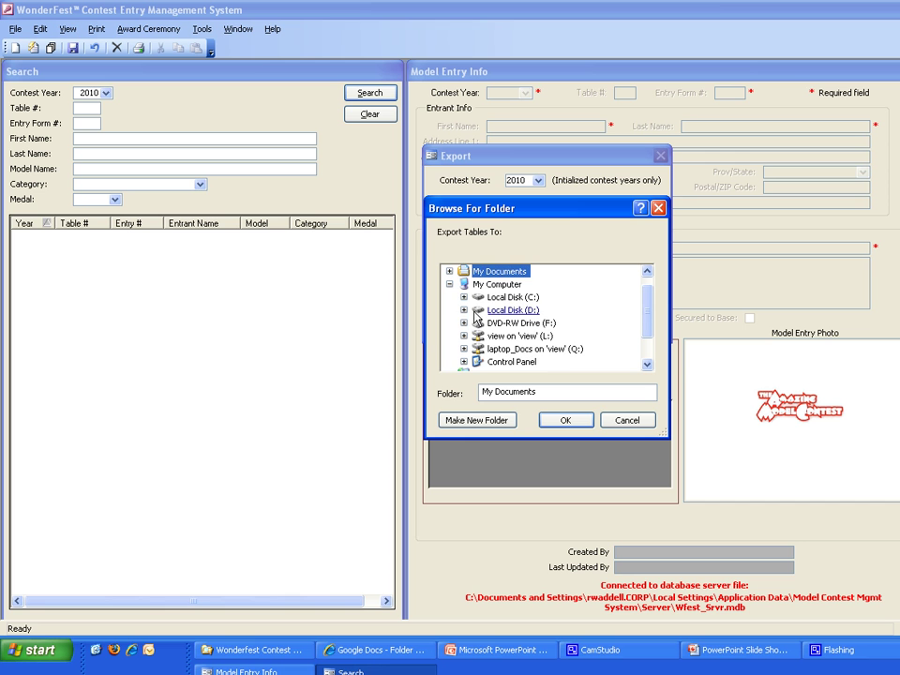
left_click(464, 311)
double_click(494, 348)
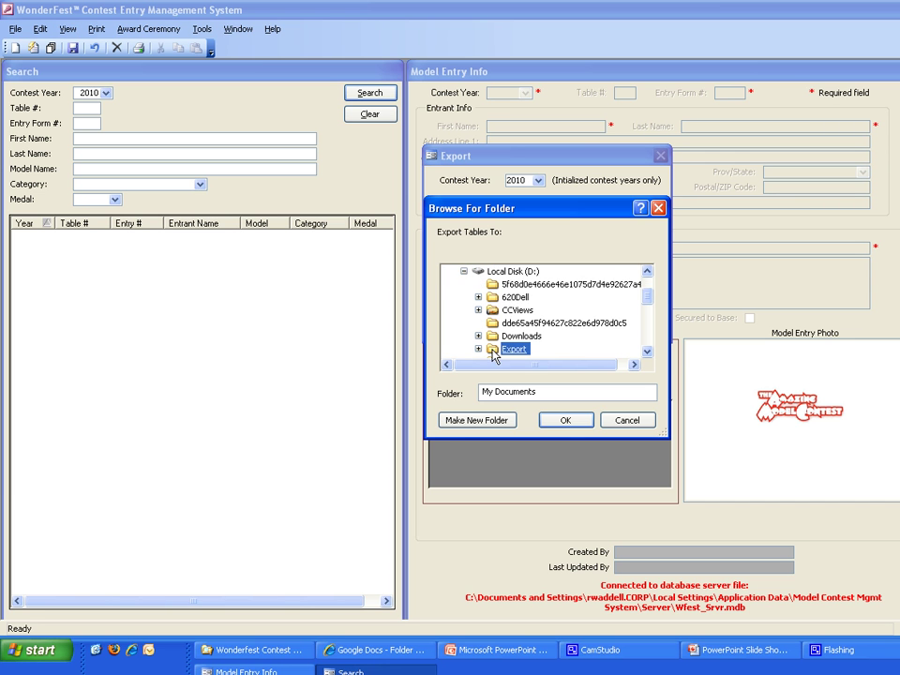
left_click(567, 421)
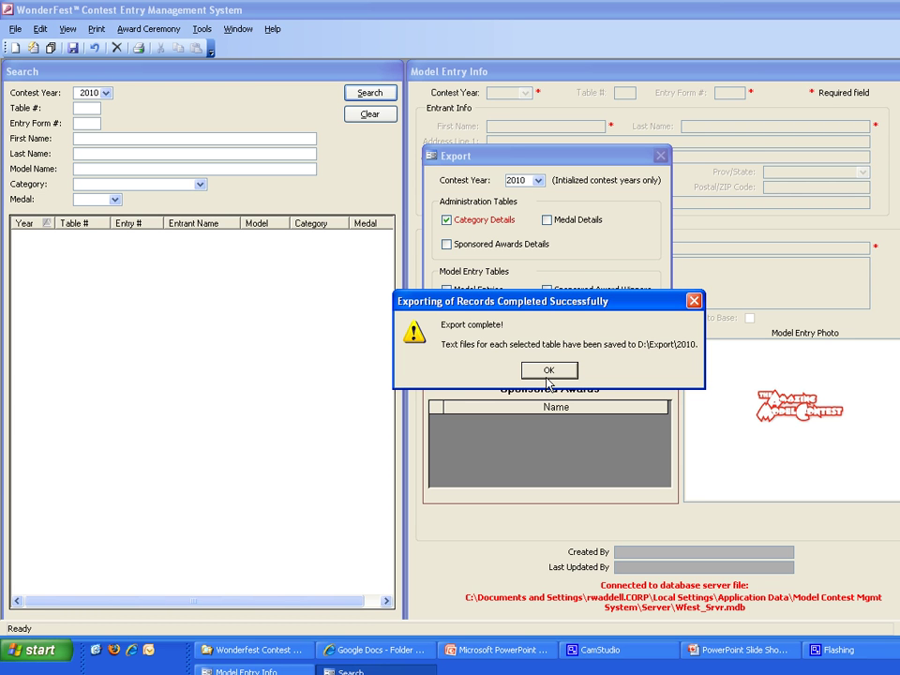
left_click(546, 377)
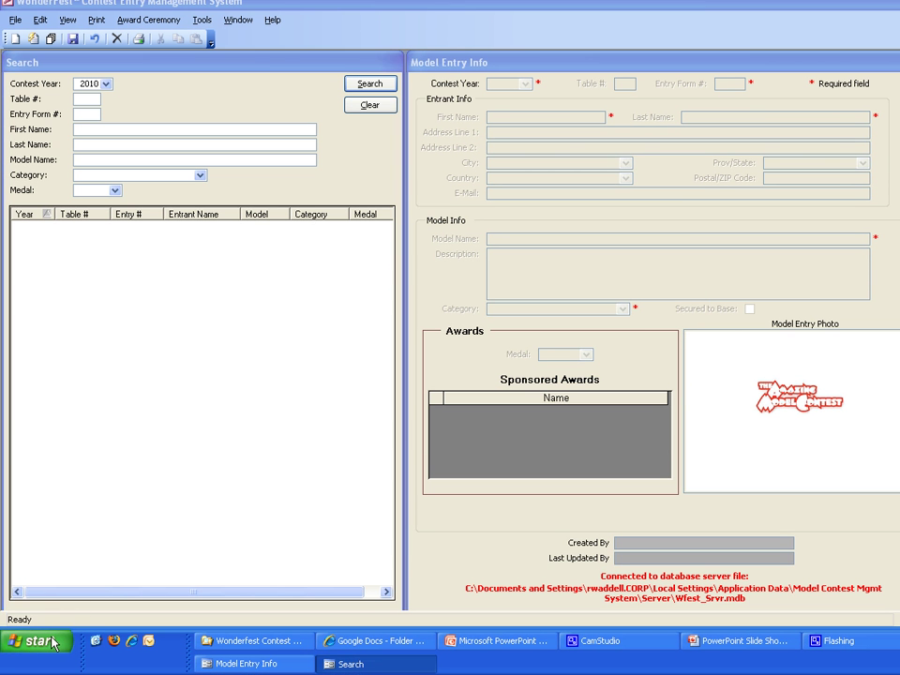
- Open the d:\export\2010 folder in Windows Explorer through the Run dialog
left_click(51, 644)
left_click(167, 582)
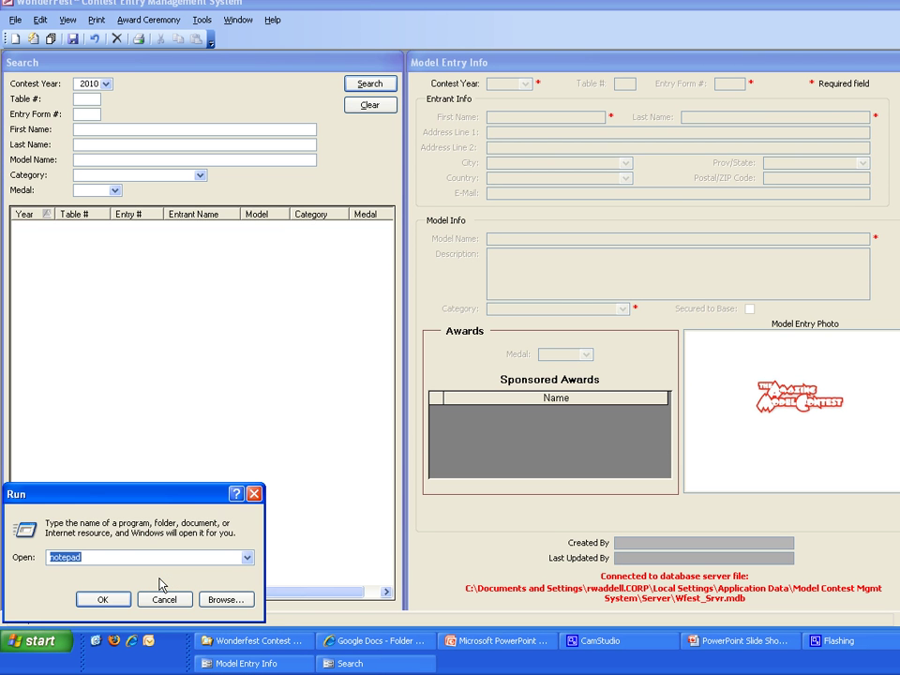
type("d:\\ex")
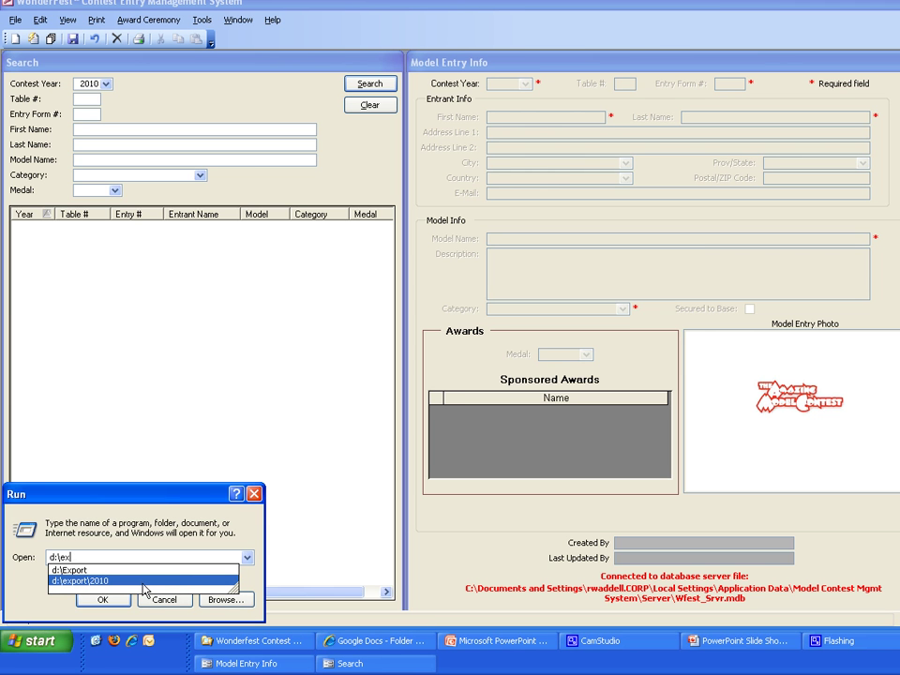
left_click(132, 581)
key("Return")
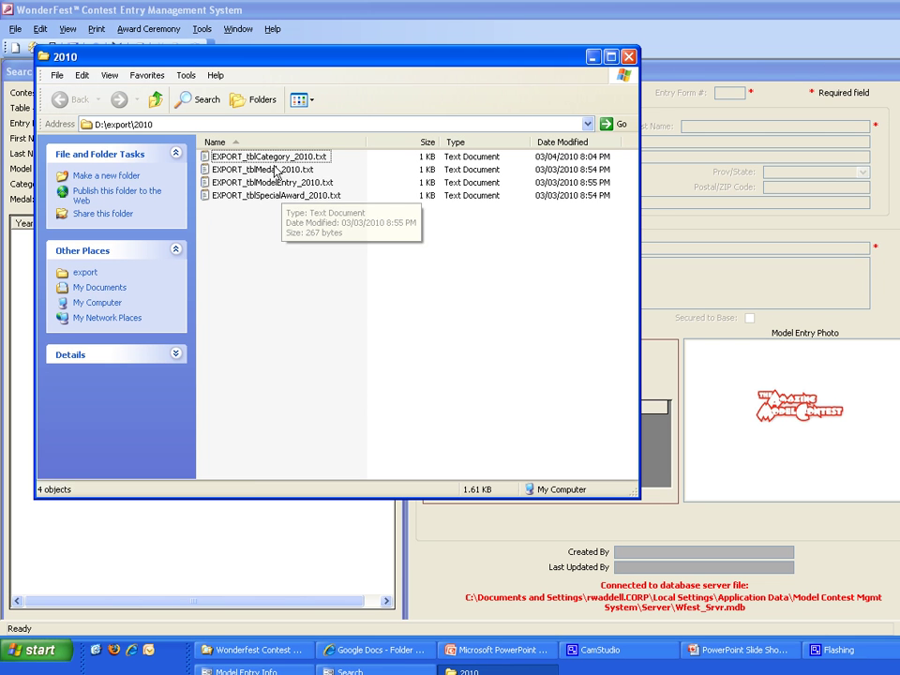
- Examine the contents of EXPORT_tblCategory_2010.txt in Notepad, and close the file and its folder
left_click(275, 160)
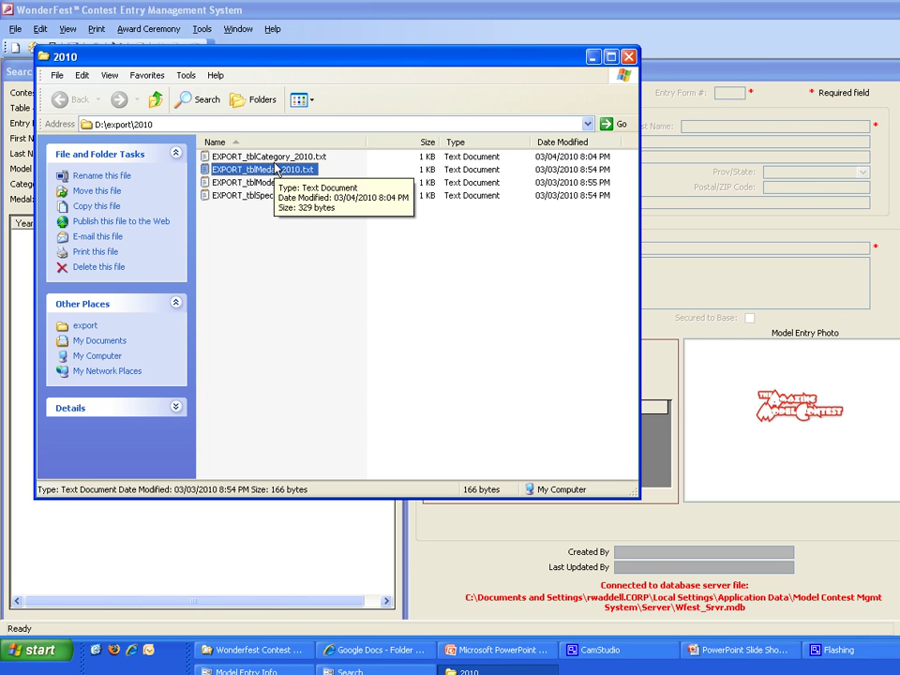
left_click(274, 160)
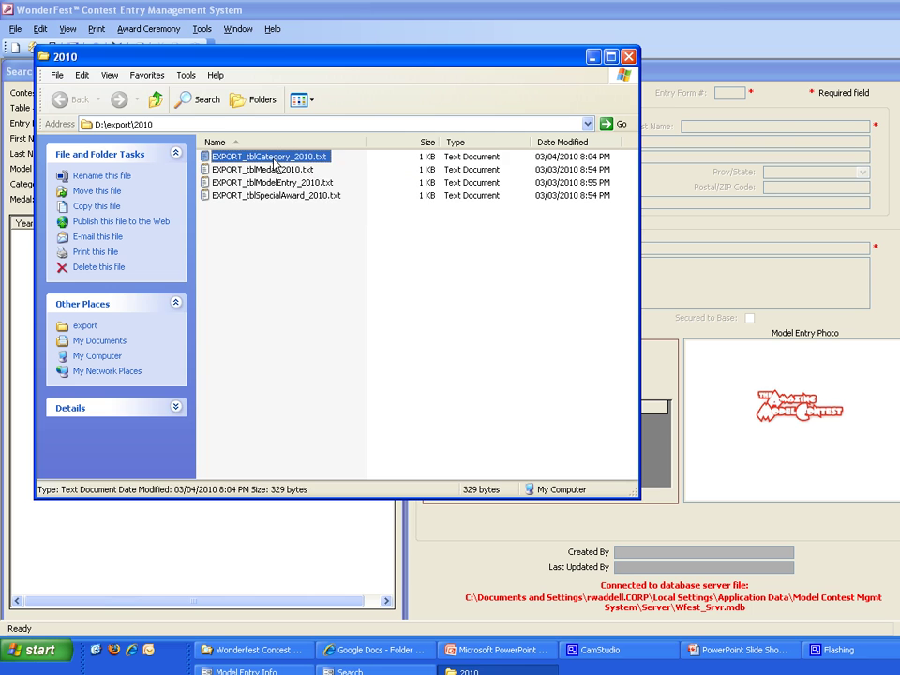
double_click(274, 159)
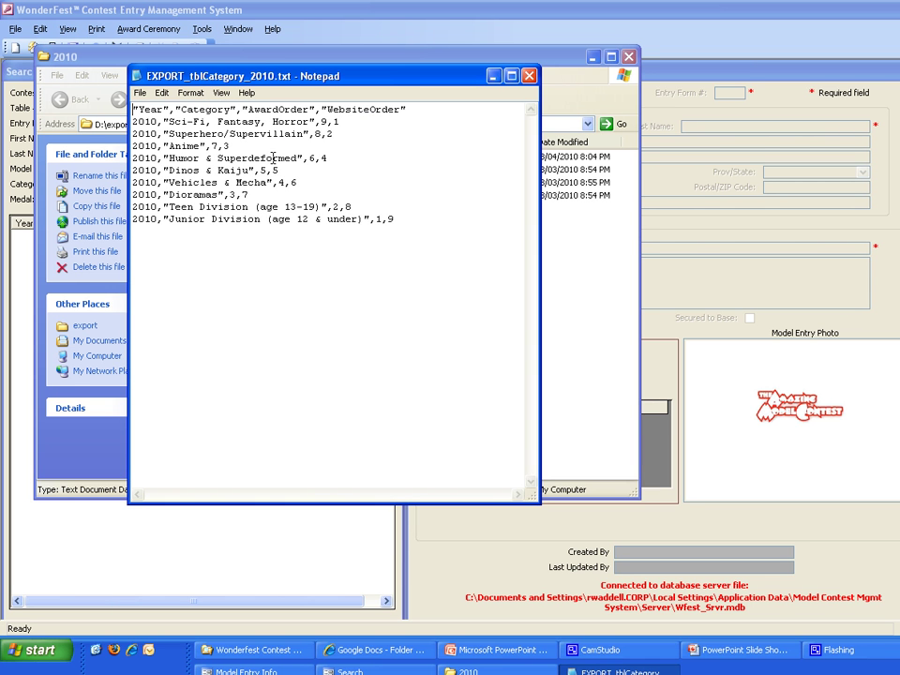
left_click(530, 76)
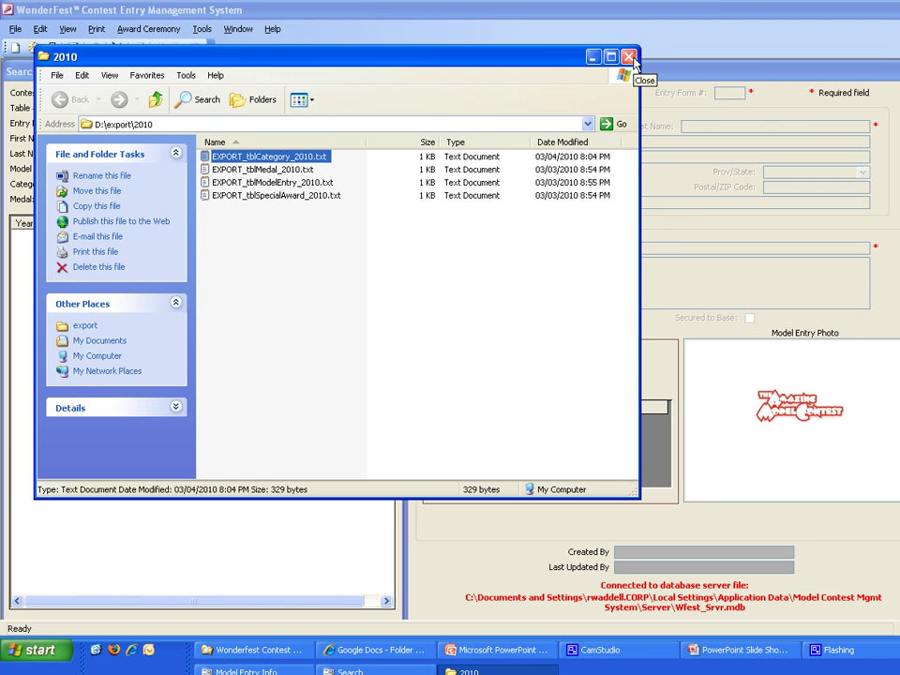
left_click(629, 57)
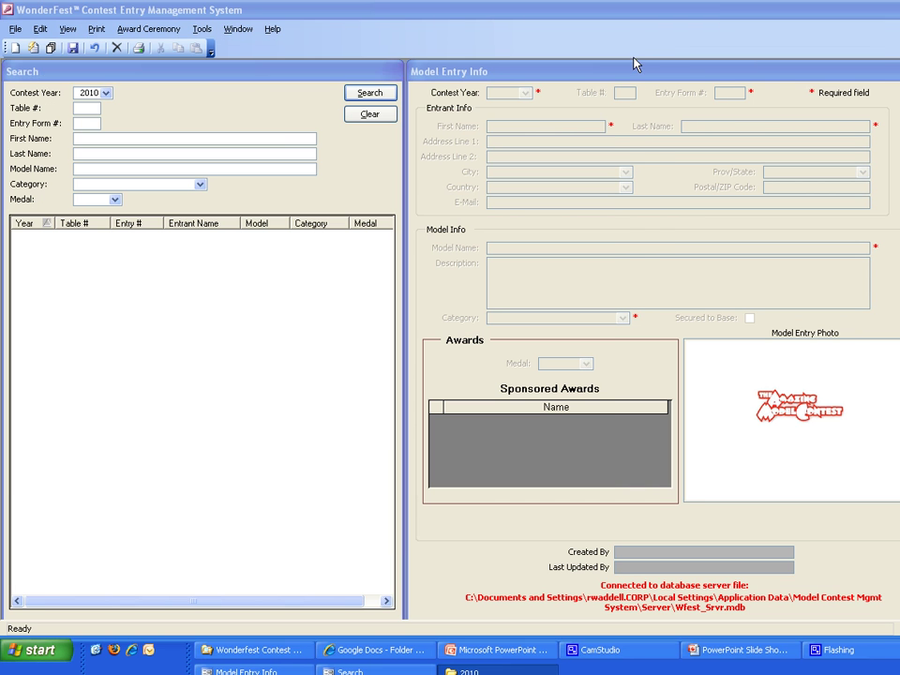
- Start an import in the contest management system using the 2010 folder inside D:\Export as the source
left_click(14, 29)
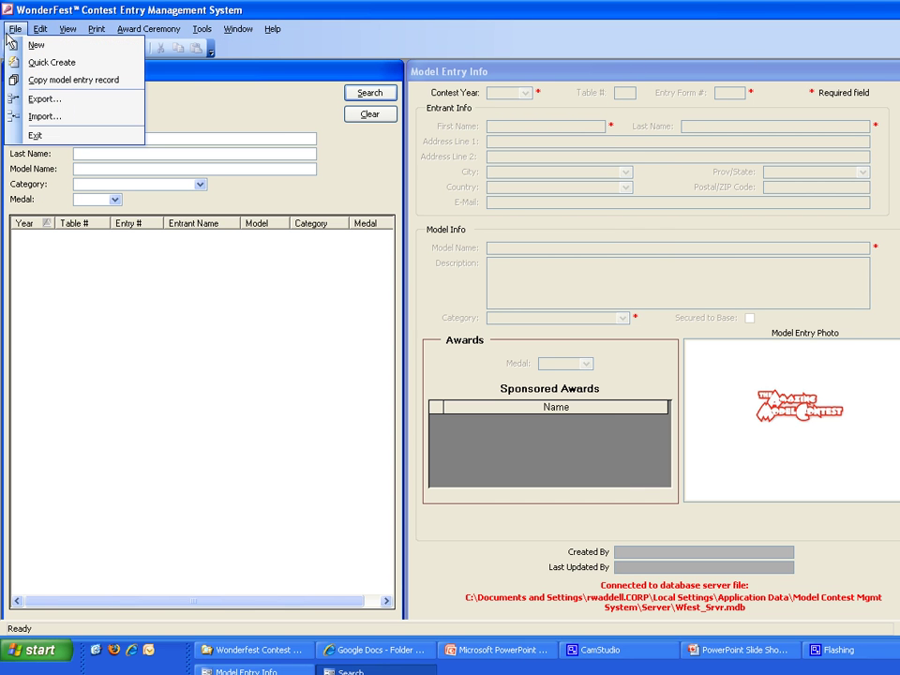
left_click(38, 100)
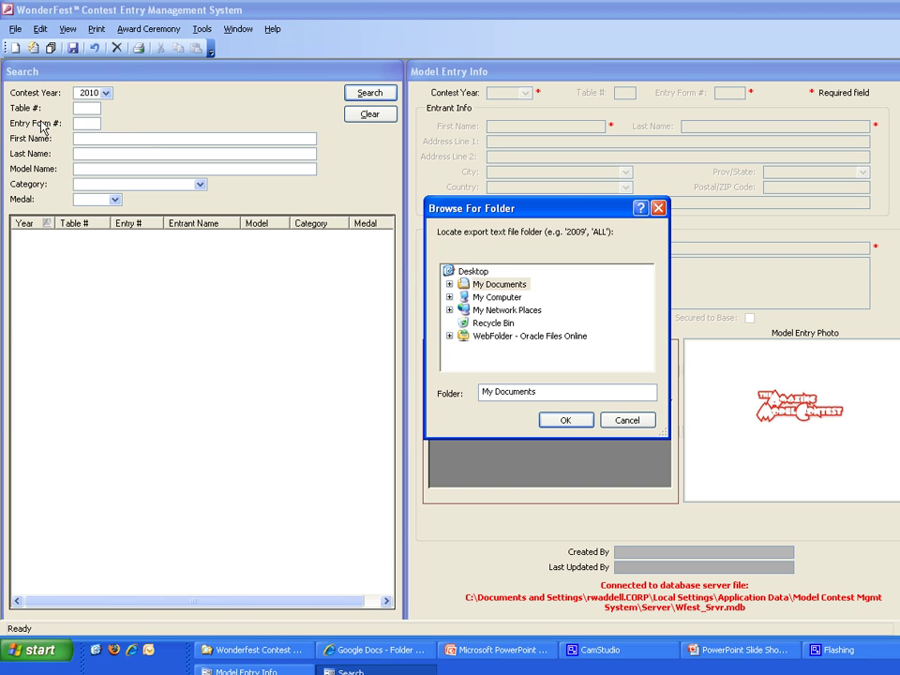
left_click(450, 299)
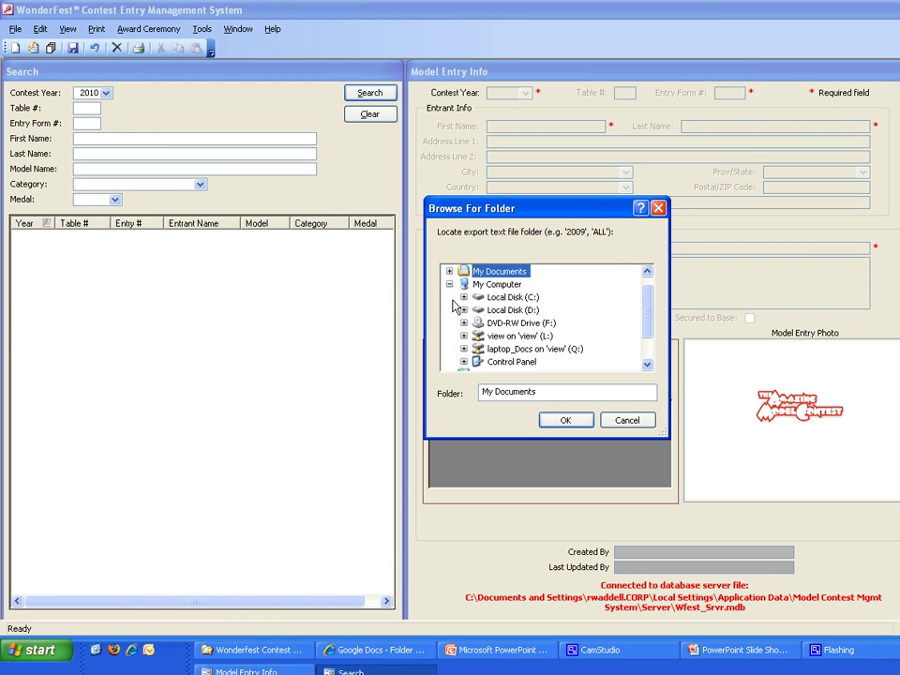
left_click(463, 309)
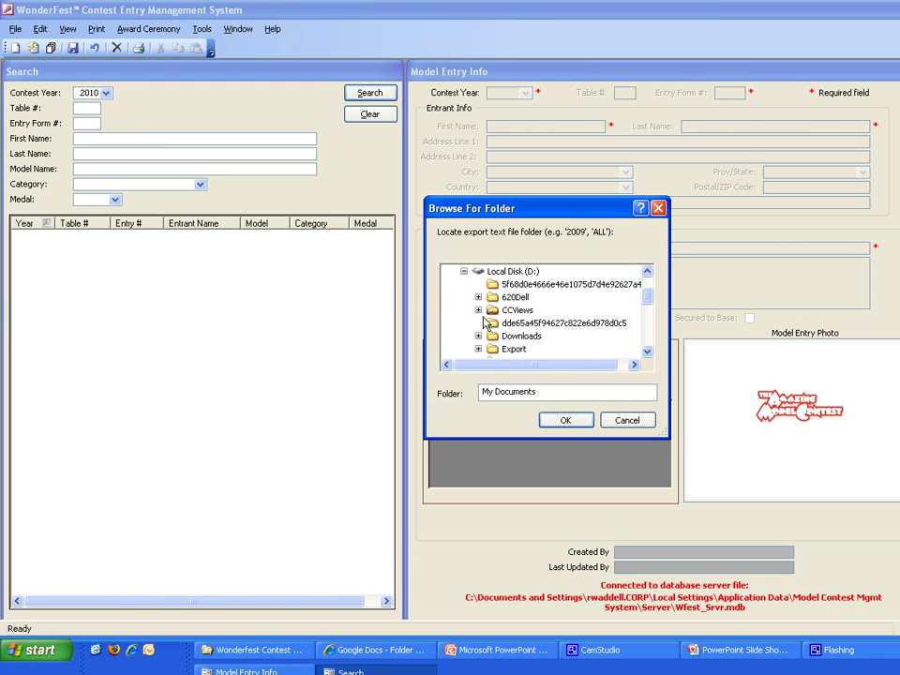
left_click(479, 348)
left_click(517, 349)
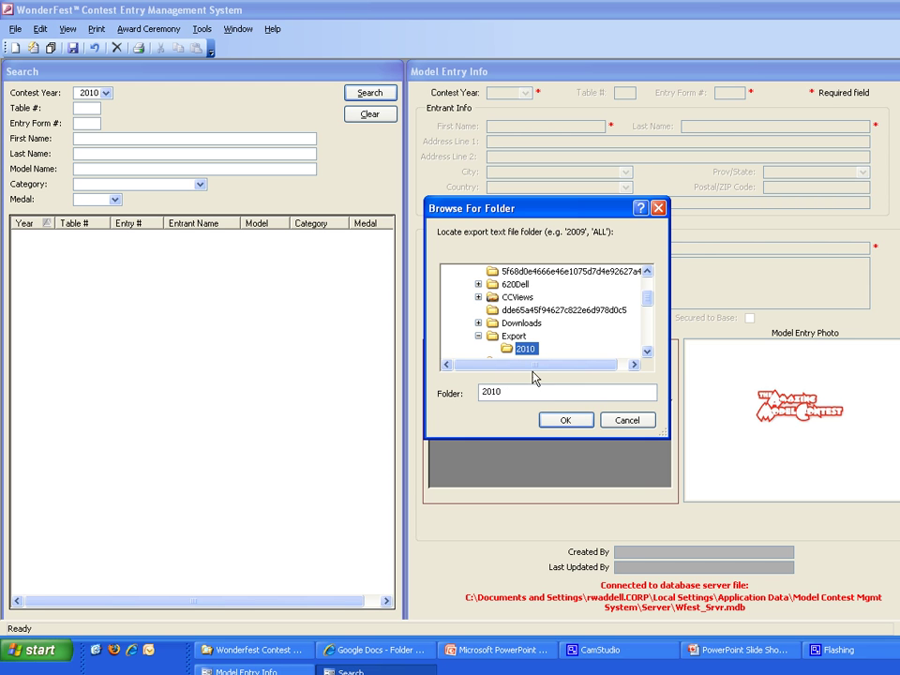
left_click(563, 419)
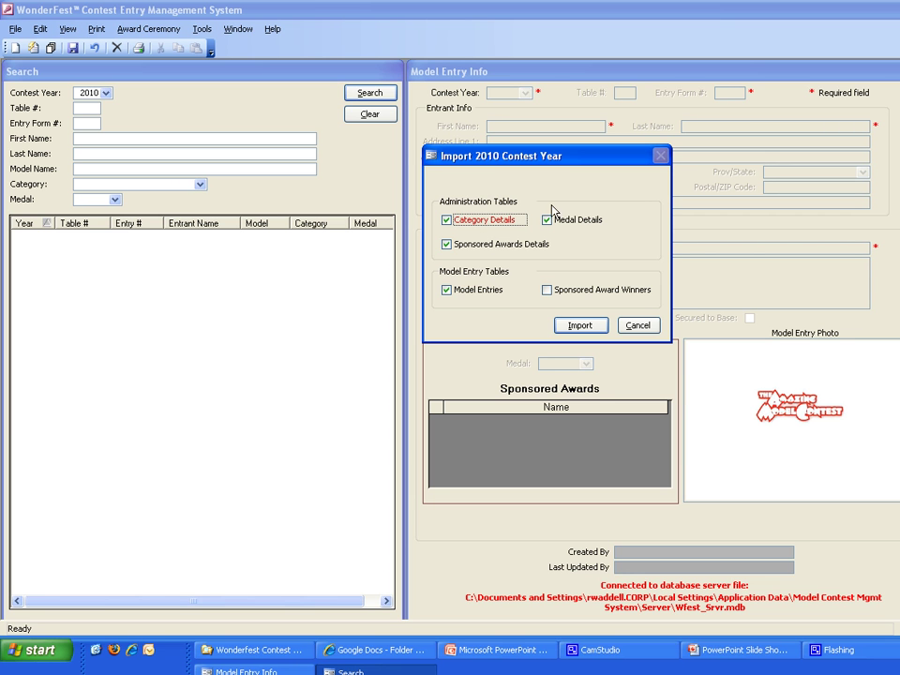
- Narrow the 2010 import to the Category Details table only, and cancel the import
left_click(467, 247)
left_click(471, 289)
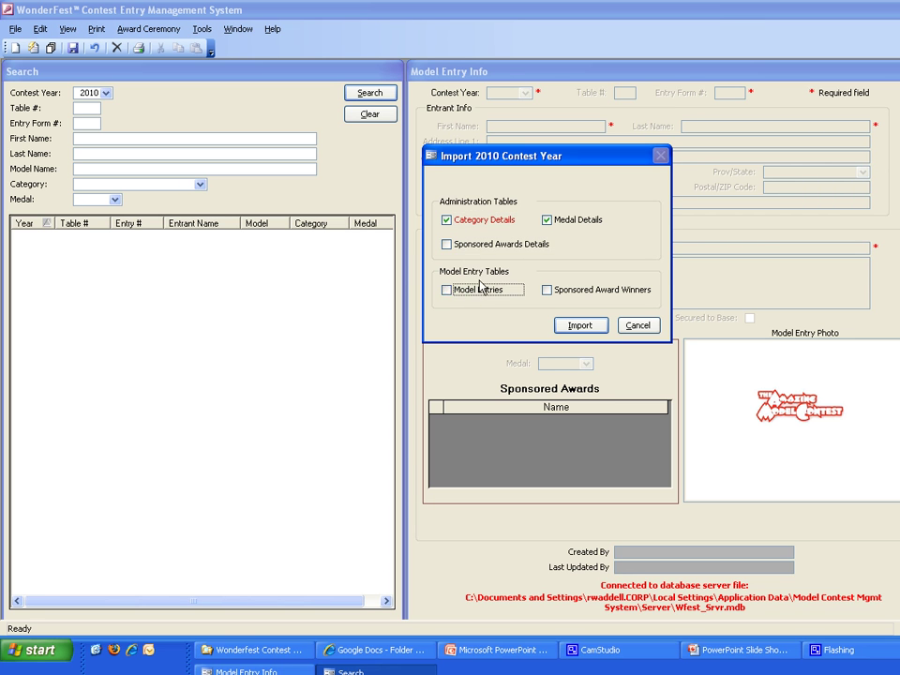
left_click(558, 223)
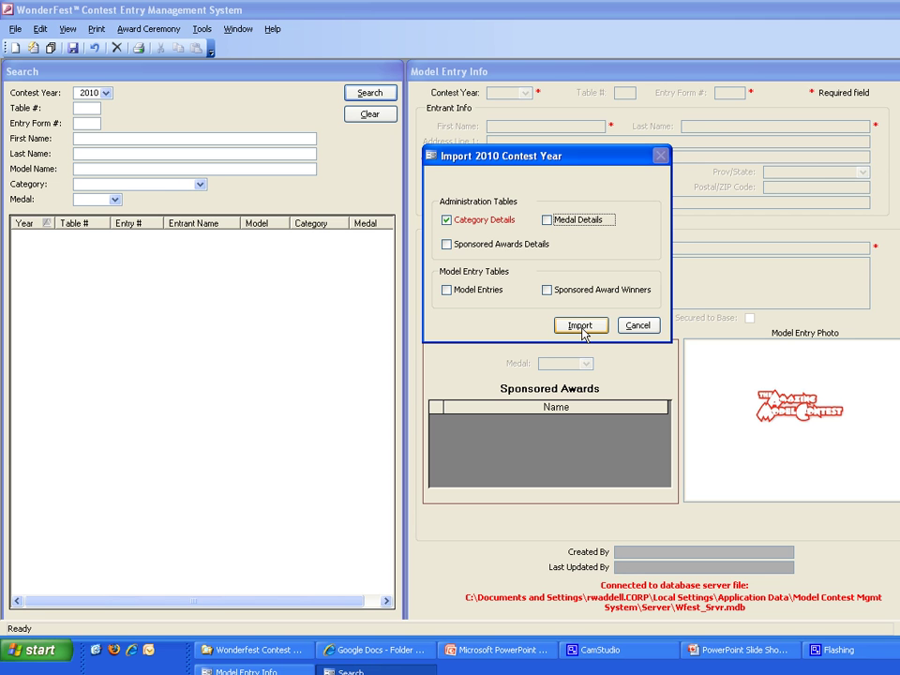
left_click(630, 330)
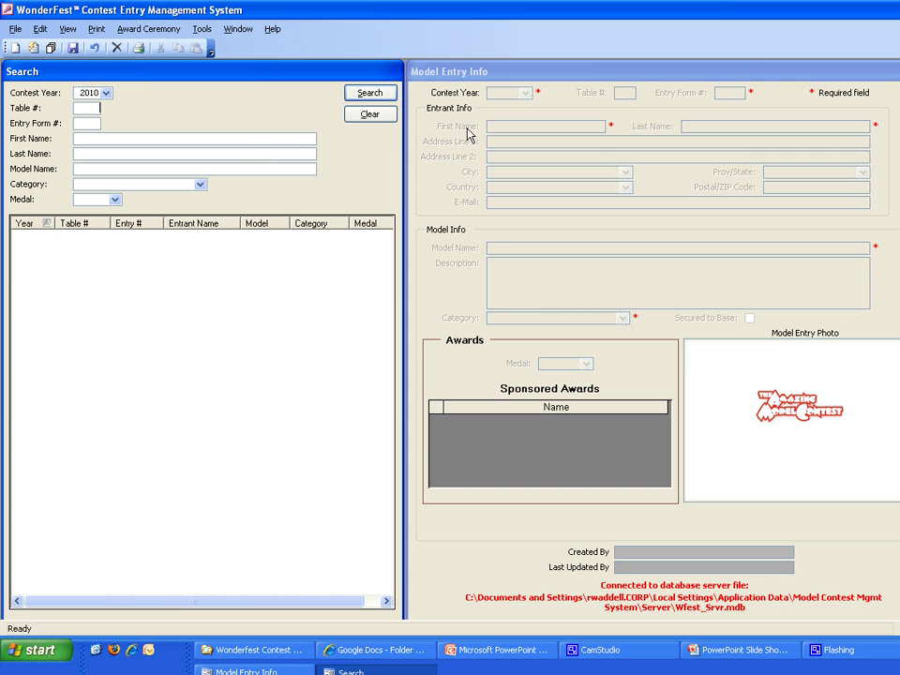
- Create a new 2010 model entry, fill in the entrant's first name with placeholder text, and save the record
left_click(15, 47)
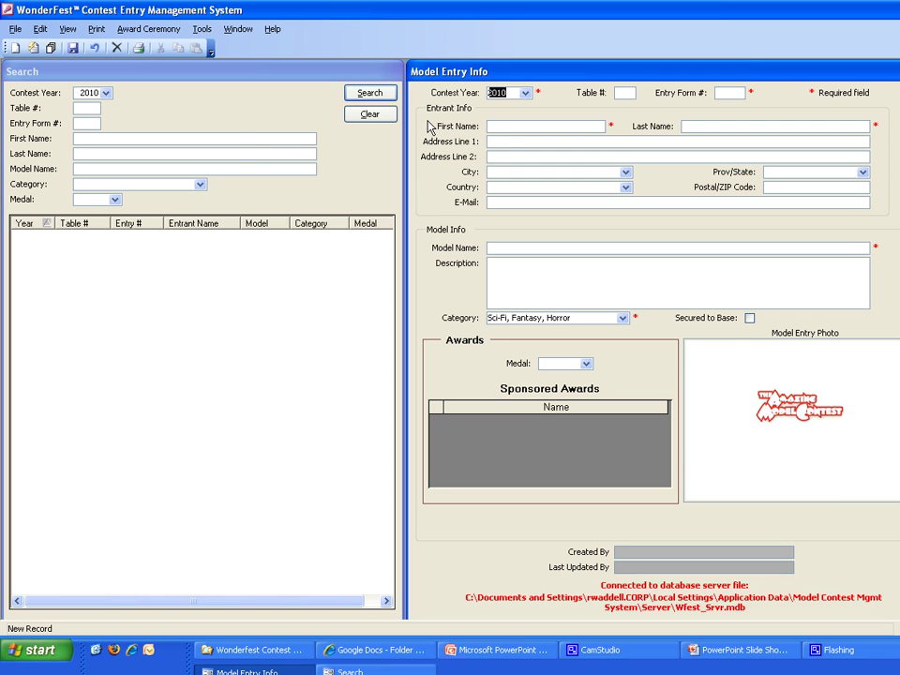
left_click(504, 131)
type("fkjsdfsl")
left_click(74, 47)
- Set up an export for contest year 2010 that includes every table except Sponsored Award Winners
left_click(14, 28)
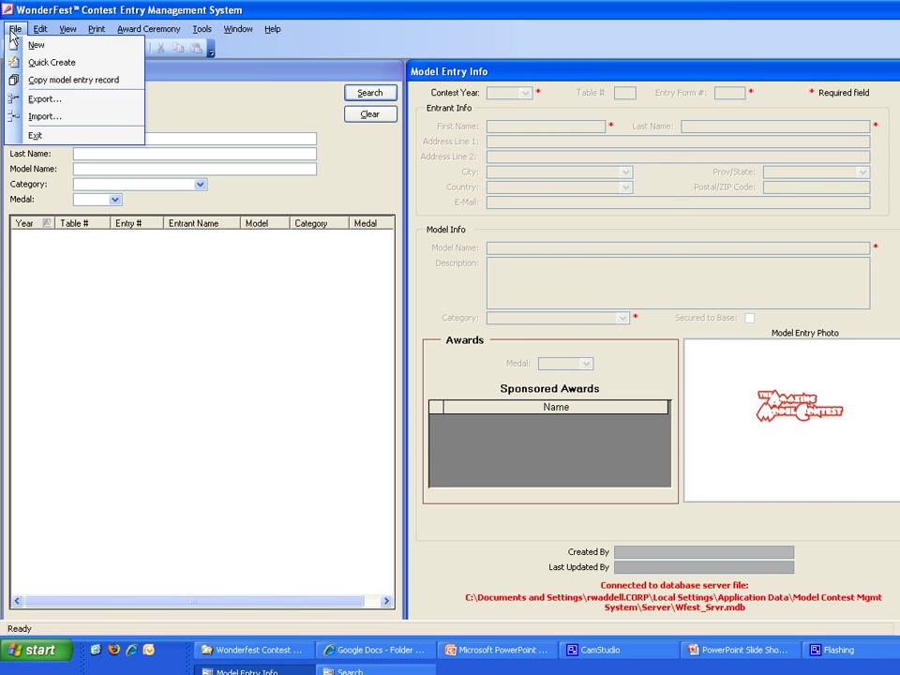
left_click(33, 100)
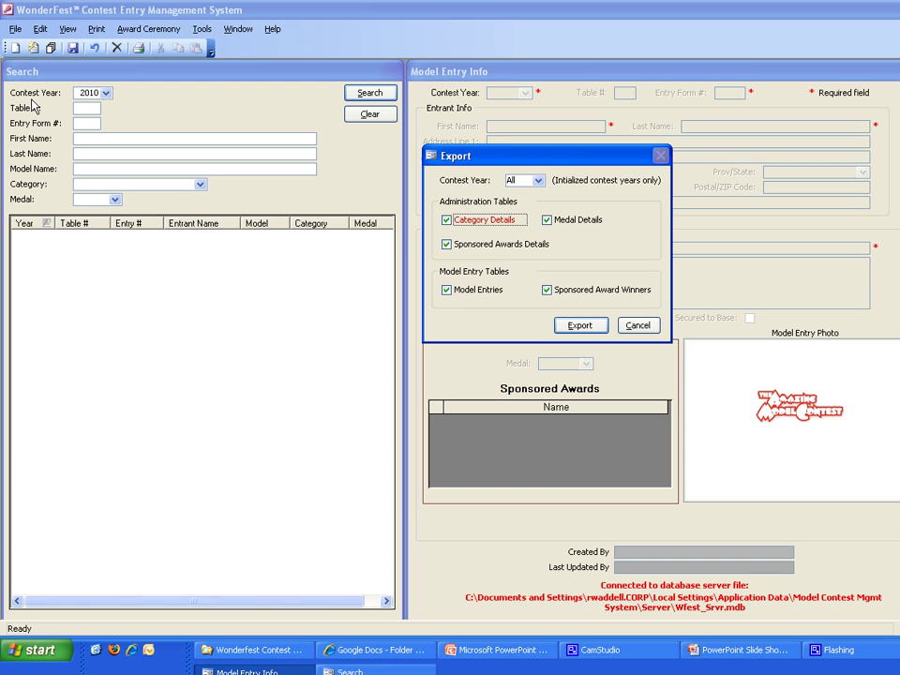
left_click(538, 181)
left_click(540, 204)
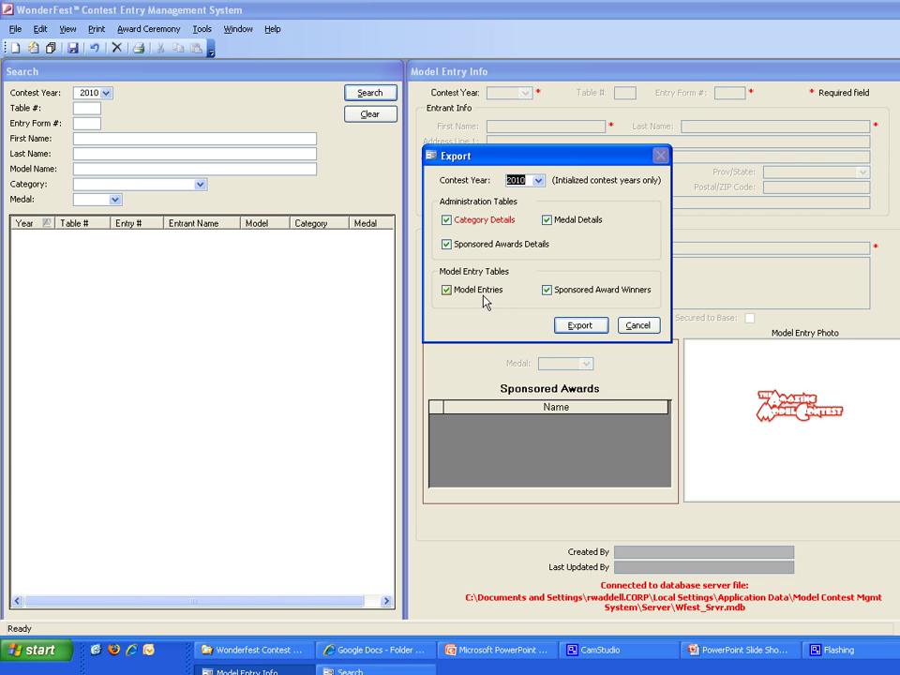
left_click(549, 293)
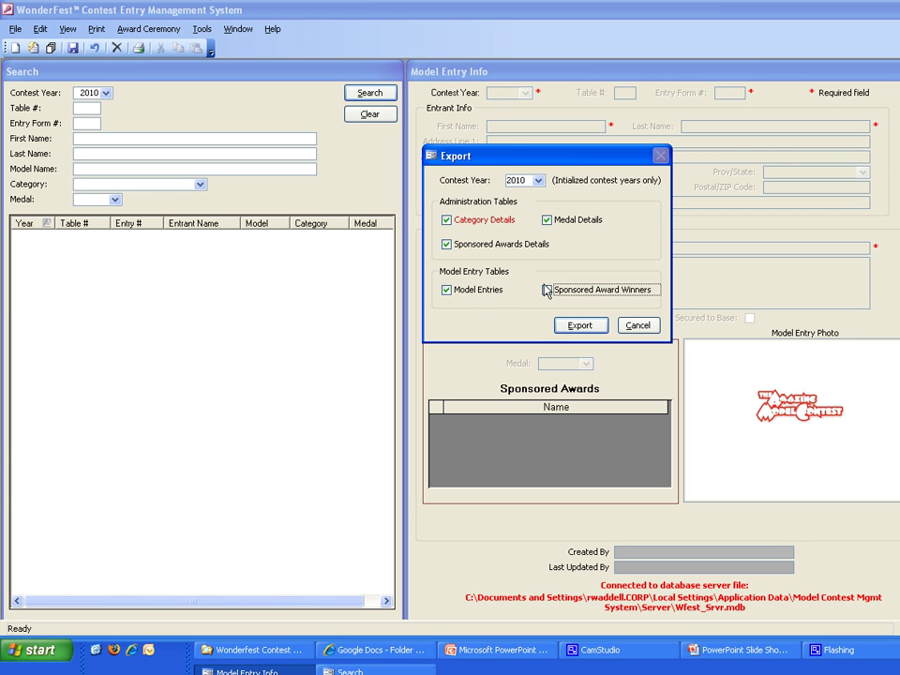
- Export the selected 2010 tables to the Export folder on Local Disk (D:) and dismiss the completion message
left_click(578, 325)
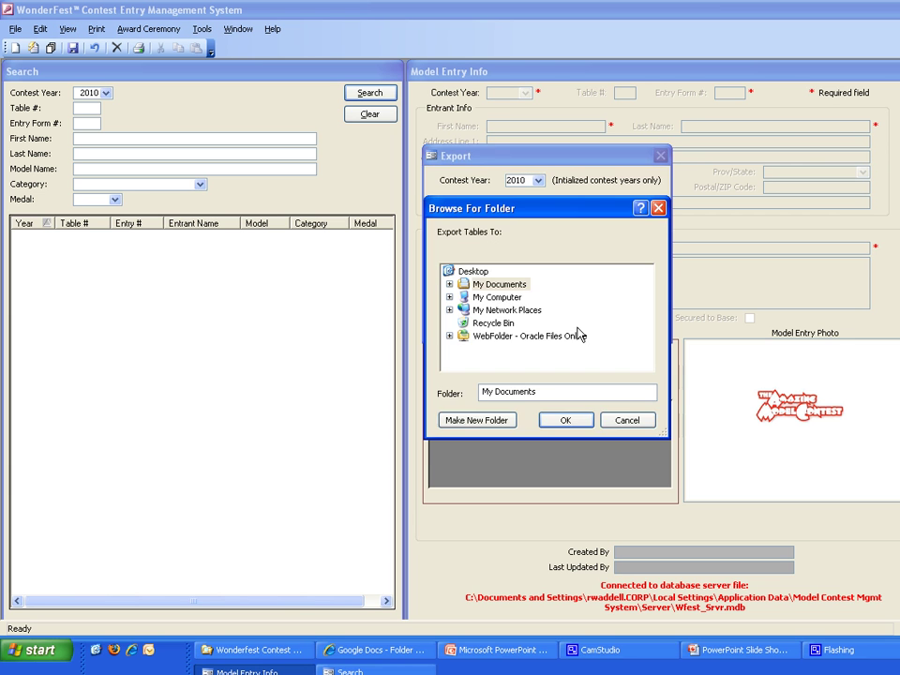
left_click(449, 296)
left_click(463, 309)
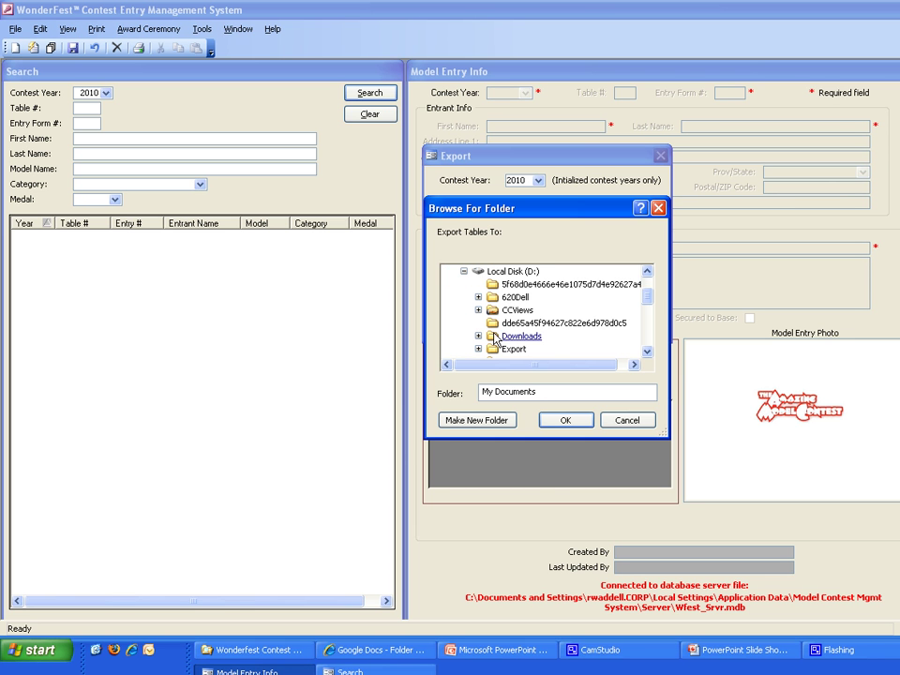
double_click(513, 345)
left_click(565, 419)
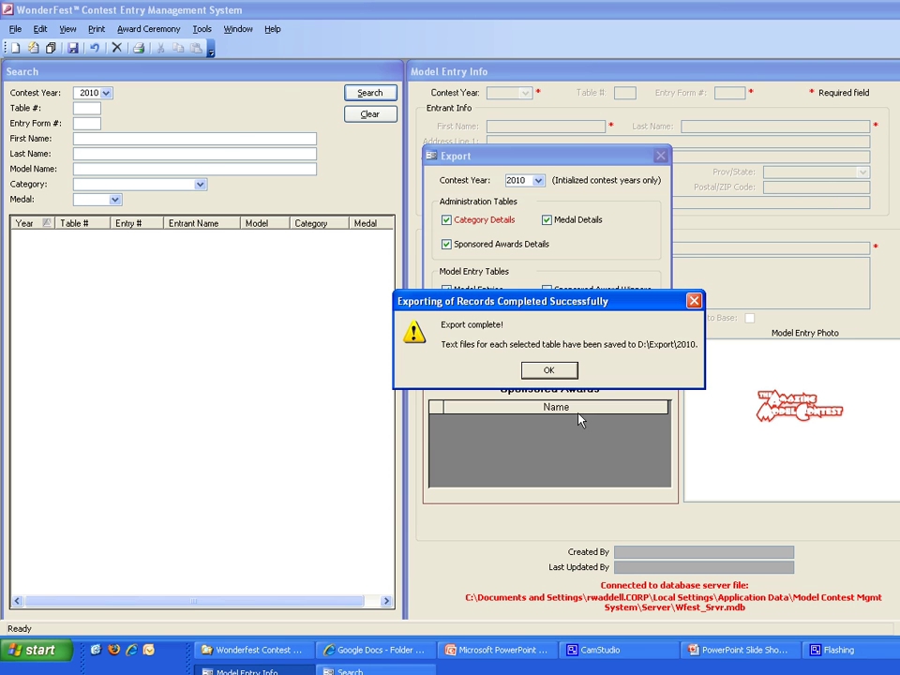
left_click(553, 371)
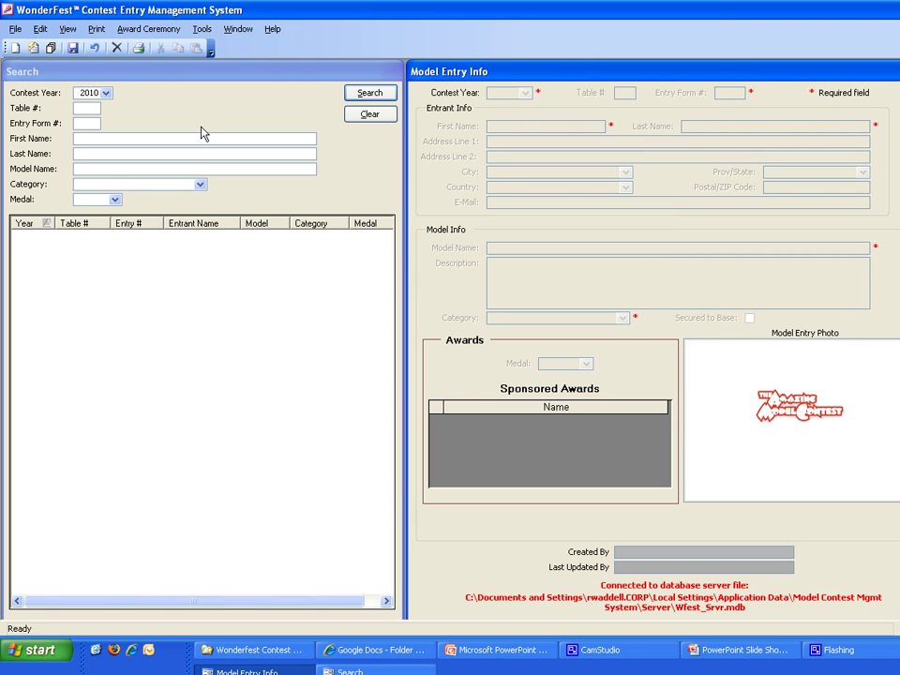
left_click(15, 29)
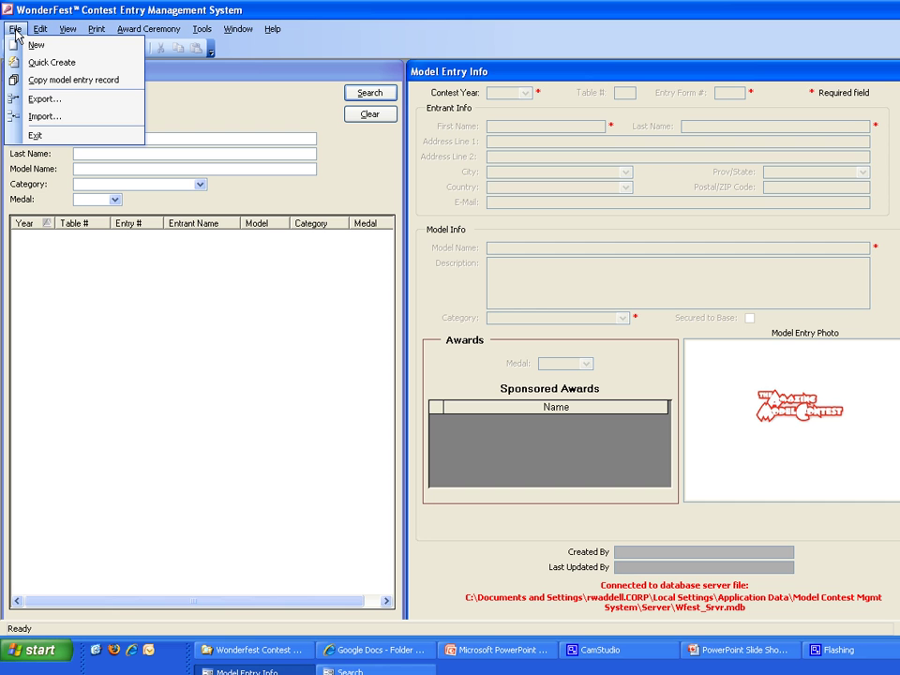
left_click(54, 116)
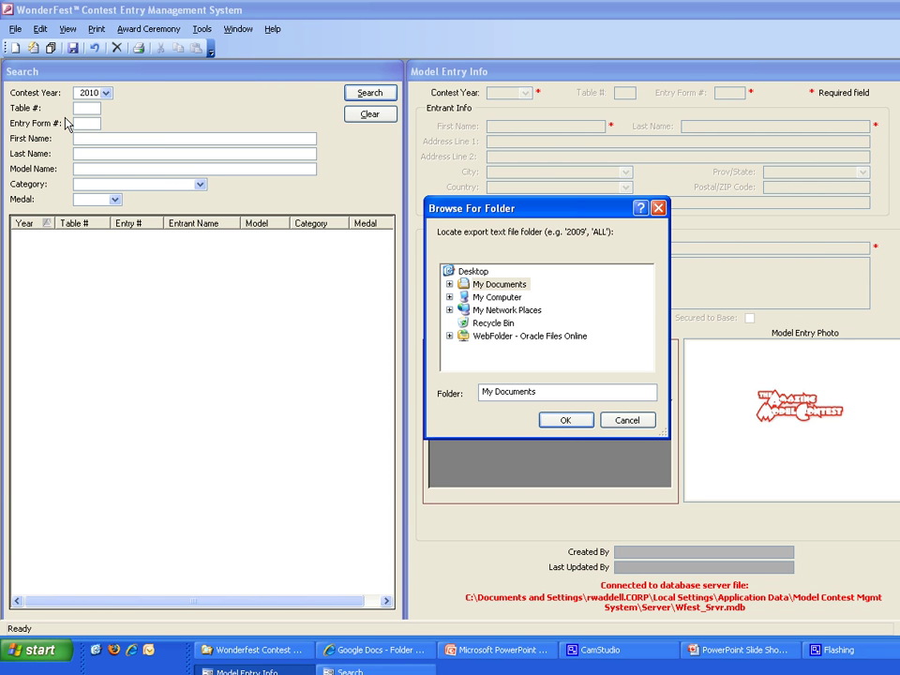
key("Escape")
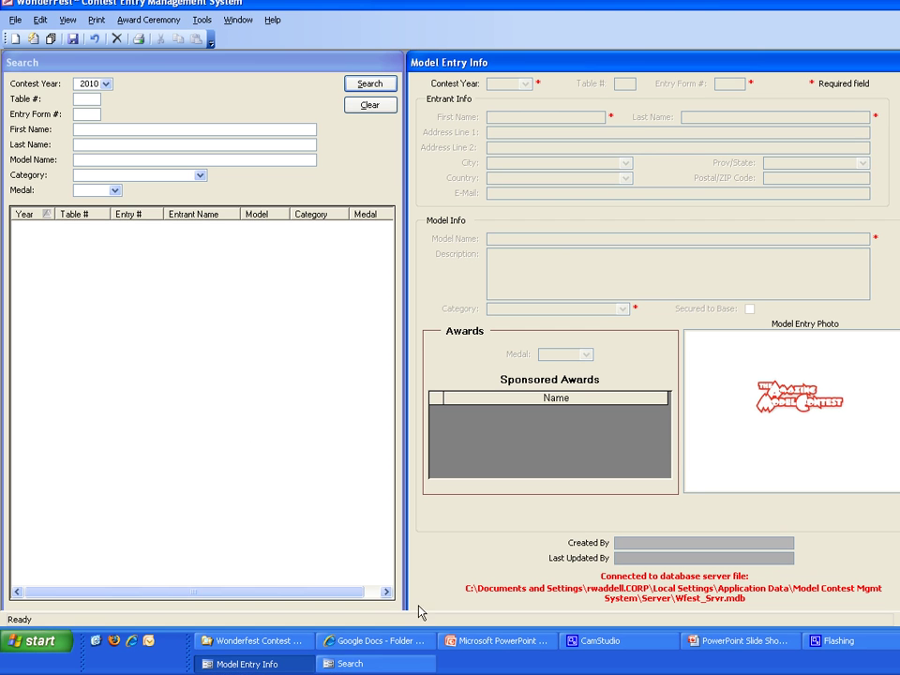
- Switch to the running PowerPoint slide show and bring up the "There is another way …" slide
left_click(452, 650)
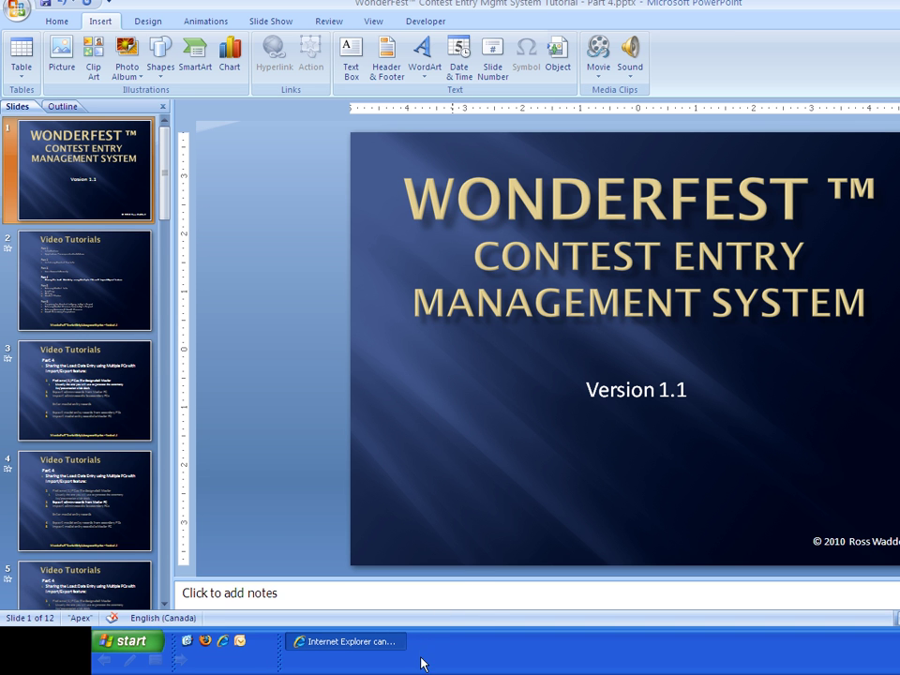
key("alt+Tab")
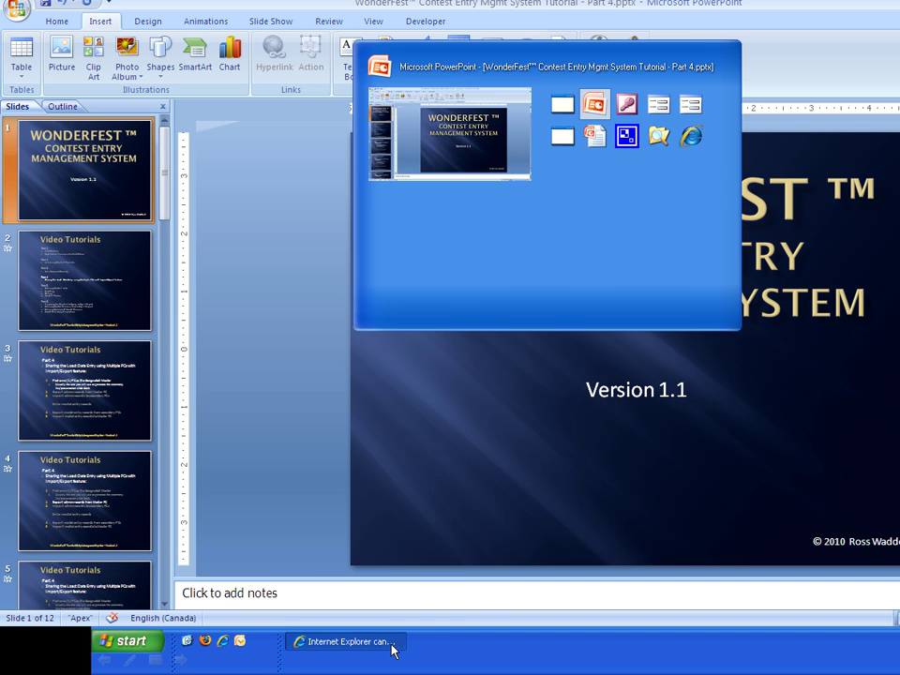
key("alt+Tab")
key("alt+Tab")
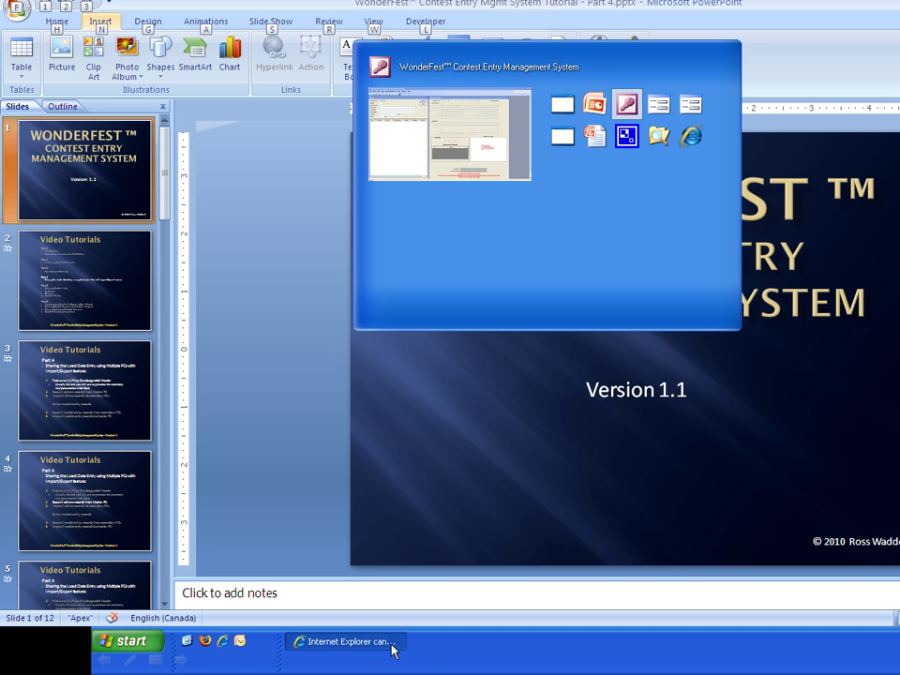
key("alt+Tab")
key("alt+Tab")
key("alt+Tab")
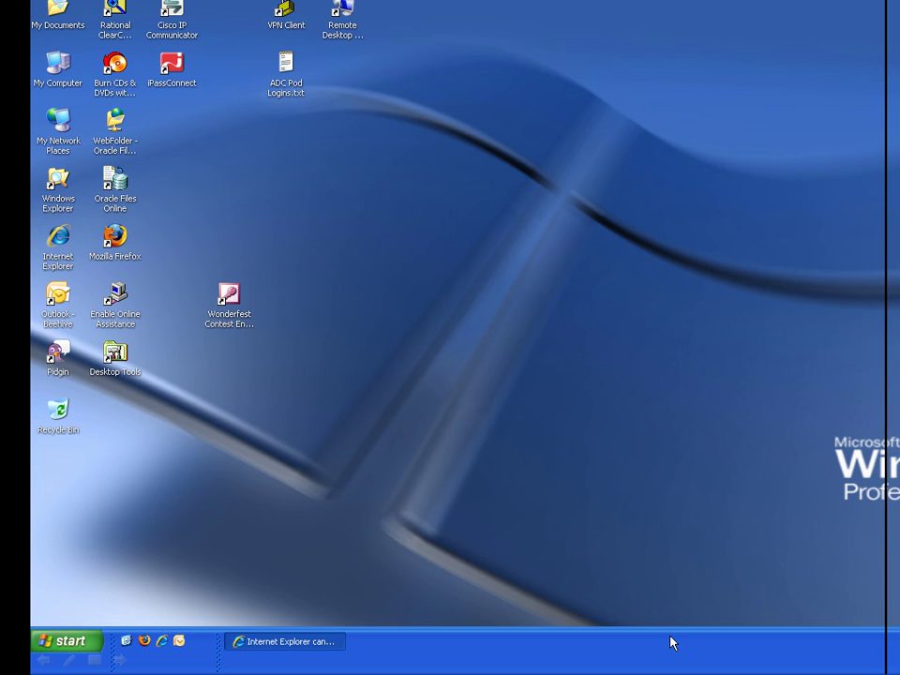
left_click(398, 325)
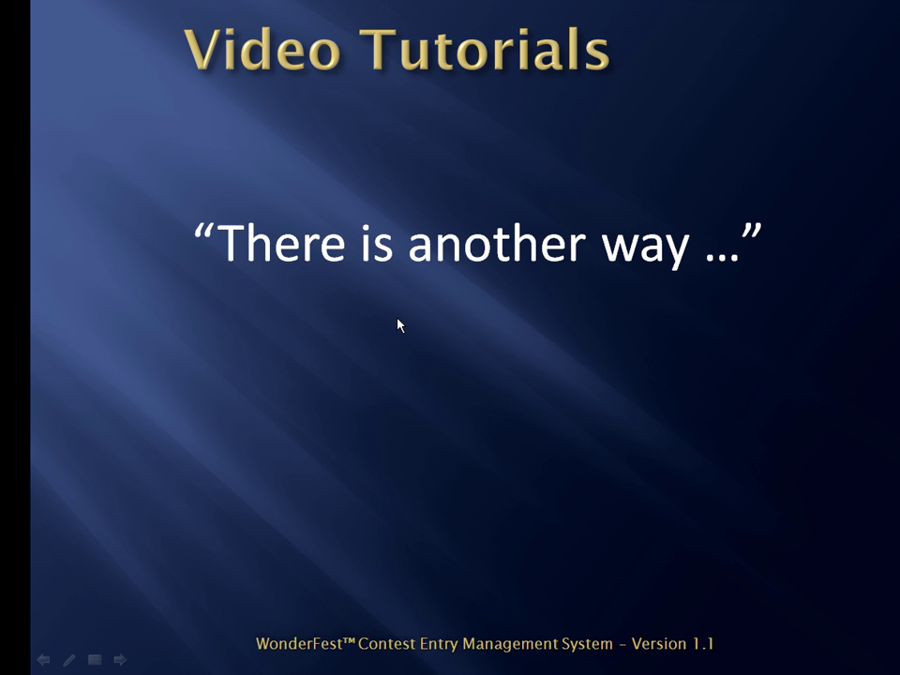